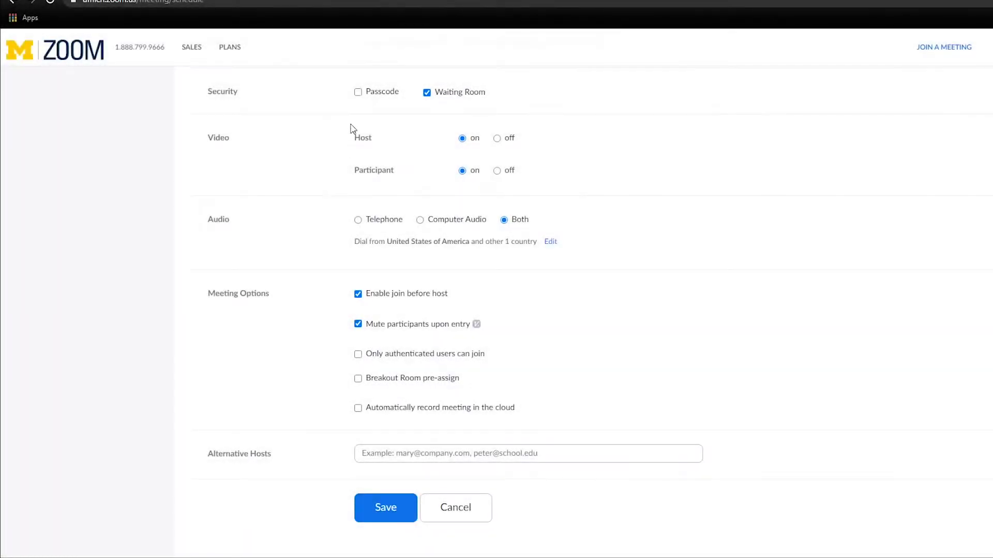
Tick the Passcode option under Security alongside Waiting Room for the scheduled meeting
click(357, 93)
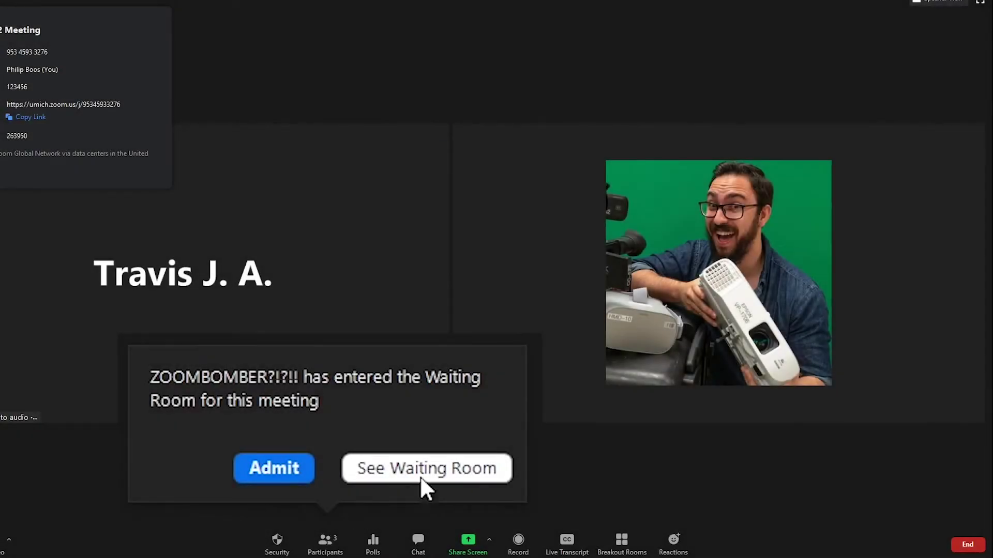
Remove the uninvited guest from the waiting room in Participants and confirm the removal
click(421, 478)
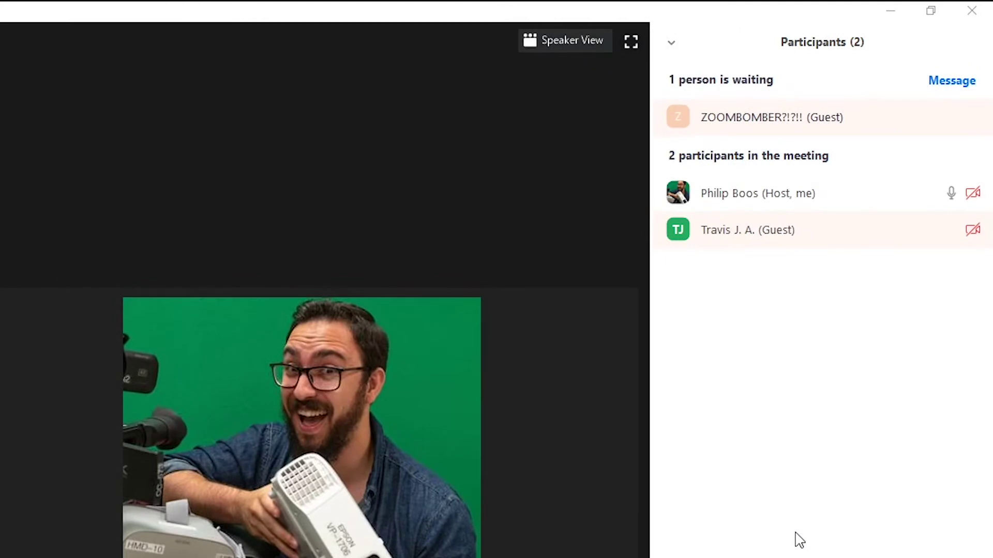
click(951, 117)
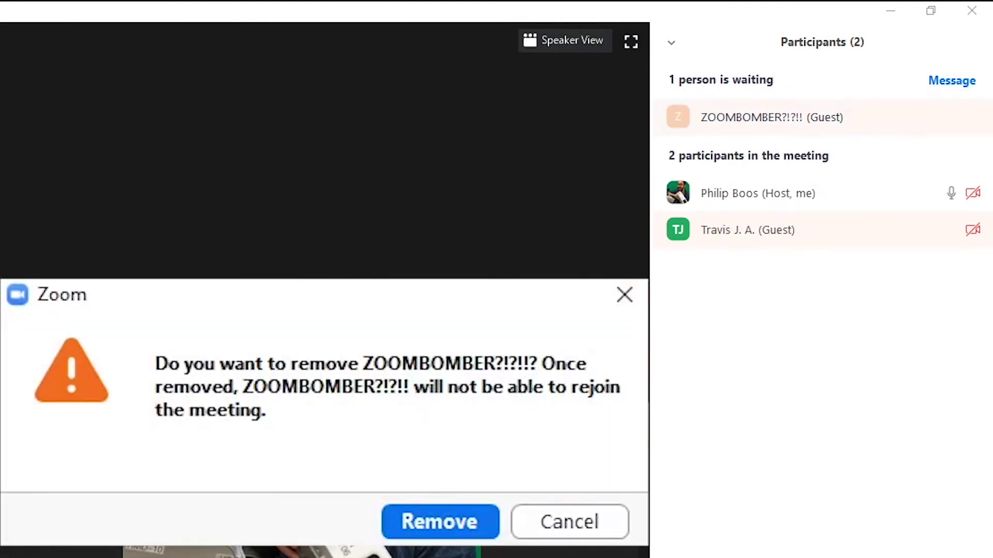
click(445, 530)
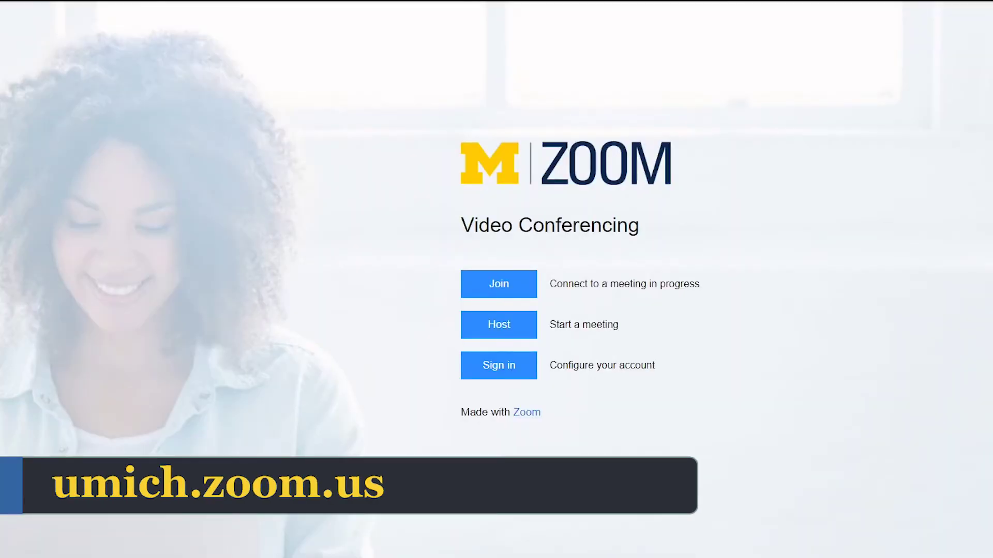
Sign in to the Zoom portal with a Duo push approval and open Settings
click(521, 368)
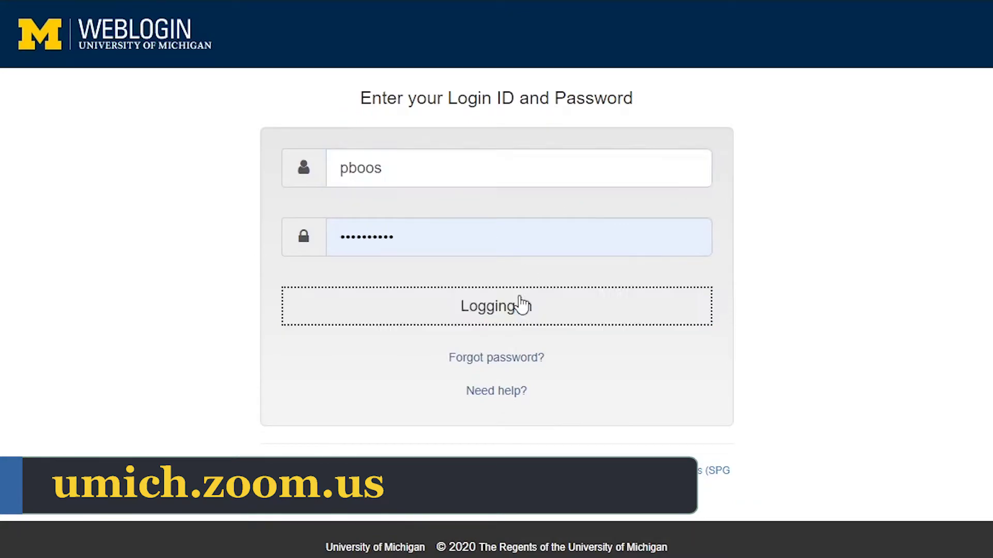
click(780, 218)
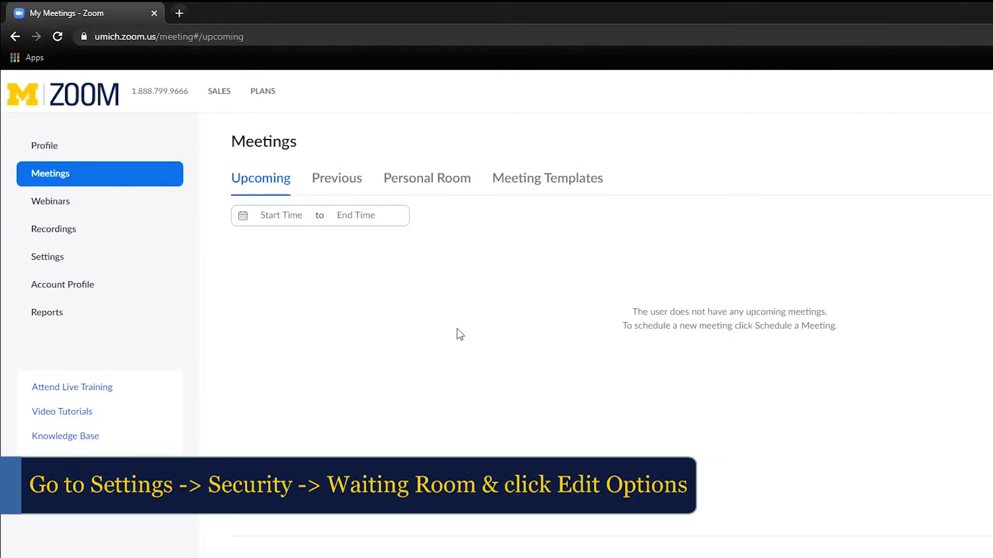
click(58, 260)
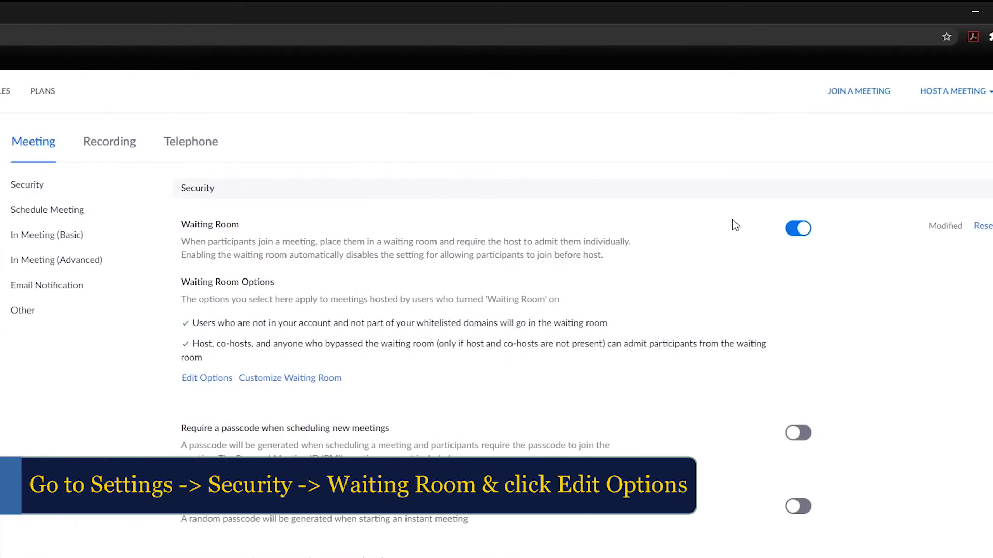
Toggle Waiting Room off and back on, then bring up its options
click(798, 228)
click(798, 228)
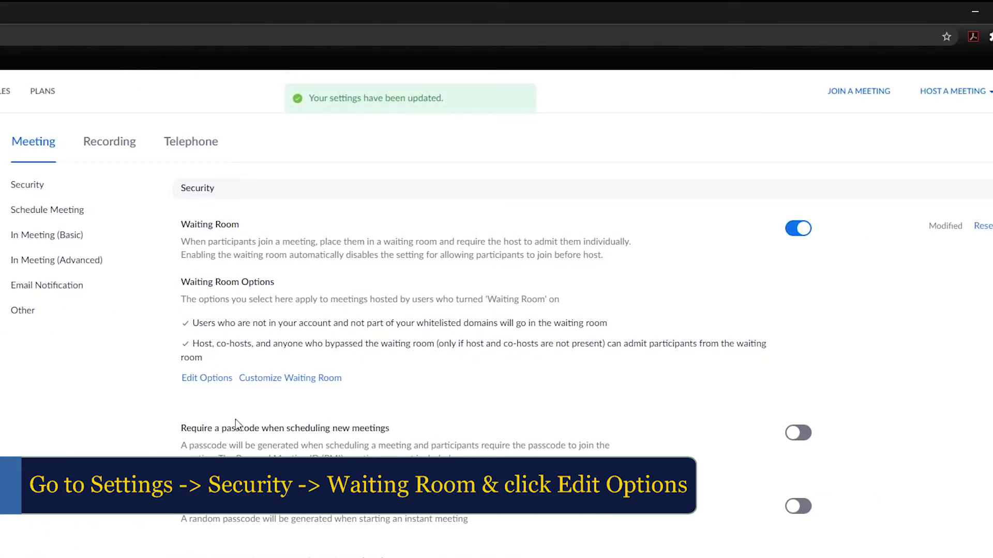
click(206, 378)
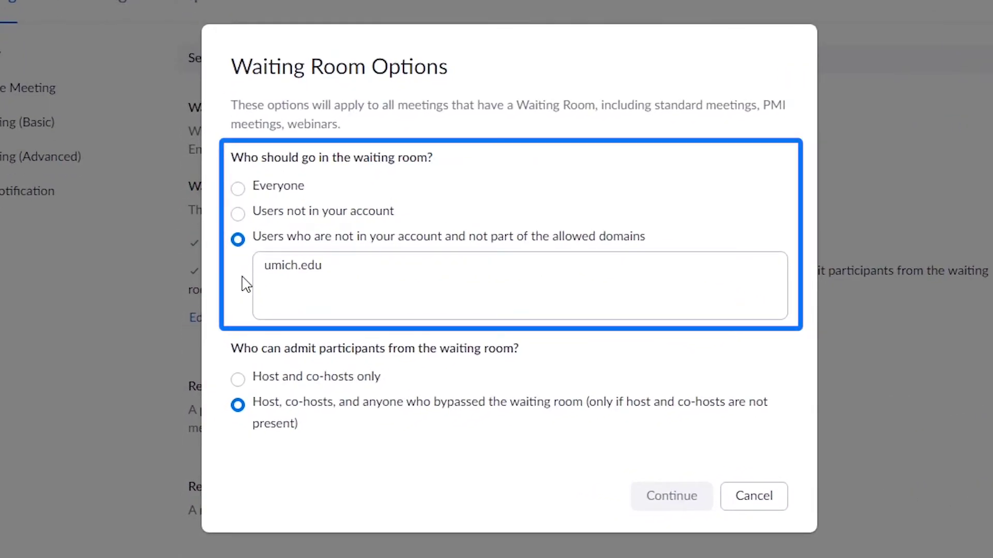
Keep the umich.edu allowed-domain option and let host, co-hosts or bypassers admit participants
click(263, 282)
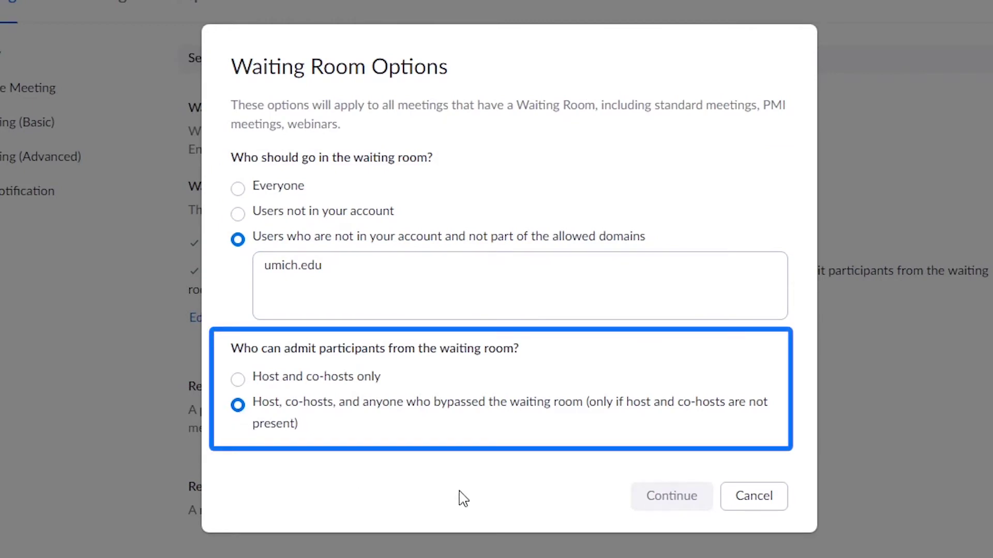
click(237, 380)
click(237, 405)
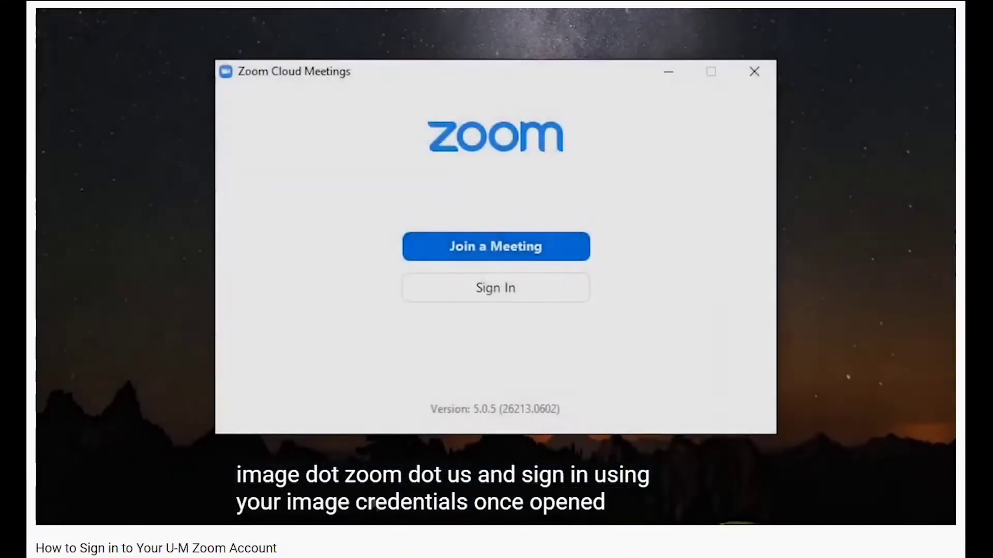
click(476, 296)
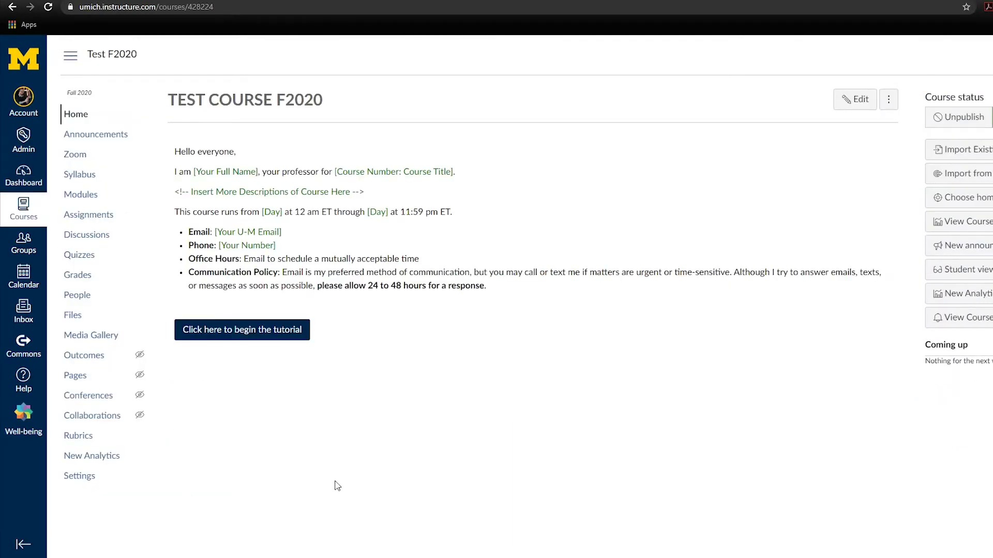
Start a new course Zoom meeting from Canvas with the topic 'Pass'
click(87, 155)
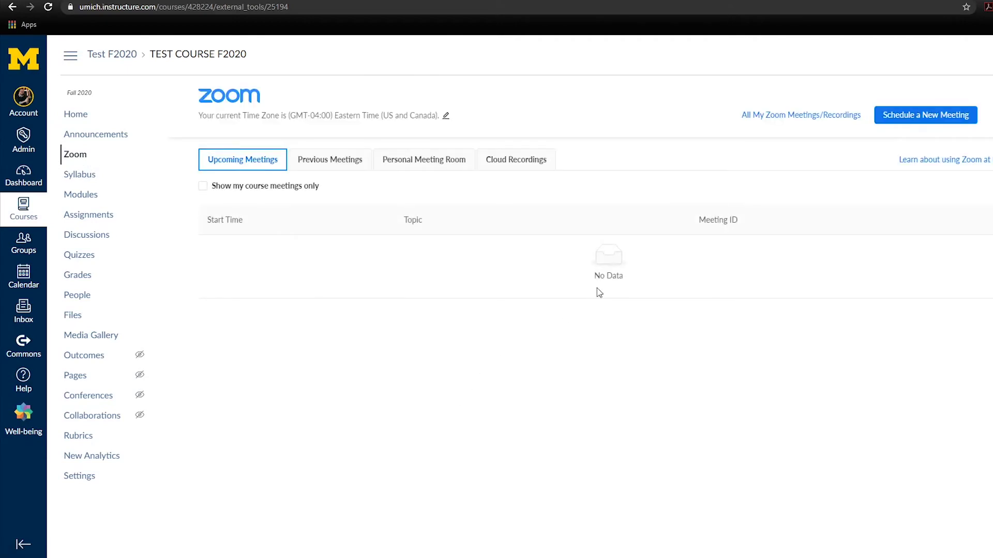
click(925, 115)
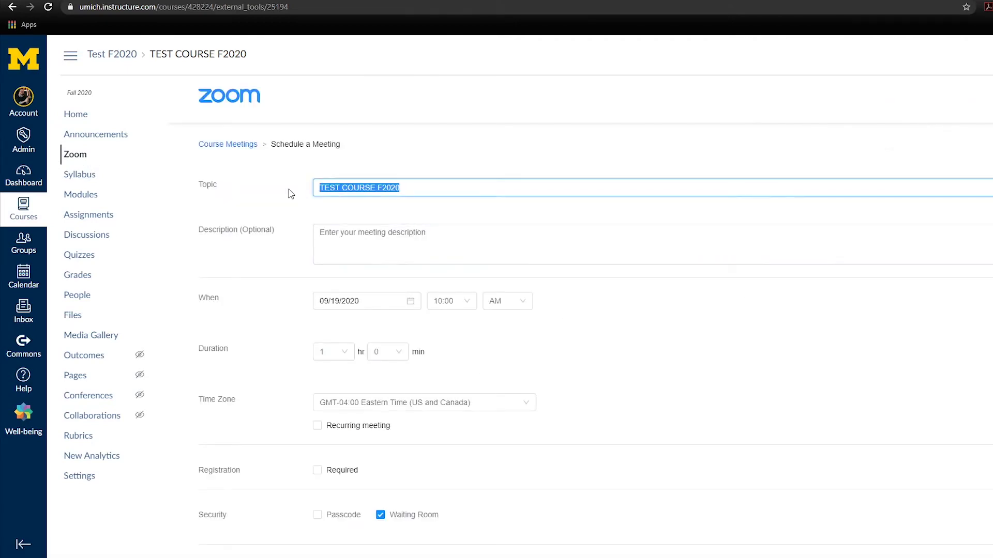
text(Passcodes and Waiting Rooms)
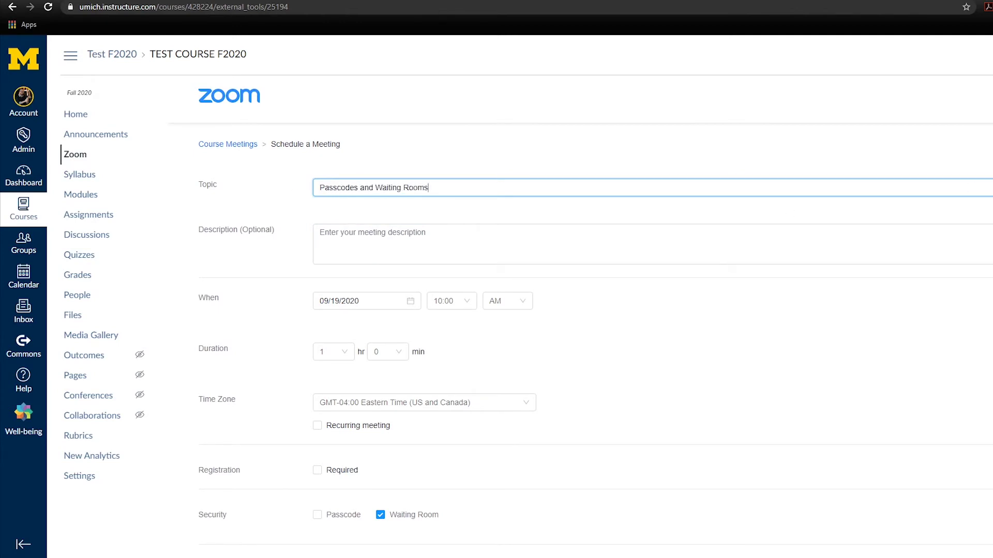
scroll(595, 315, down, 5)
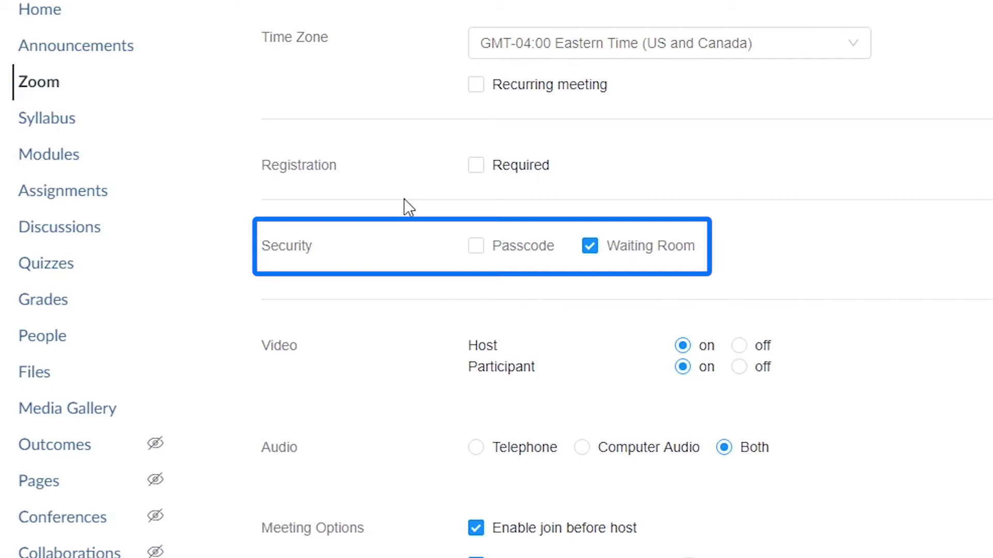
click(476, 247)
click(675, 247)
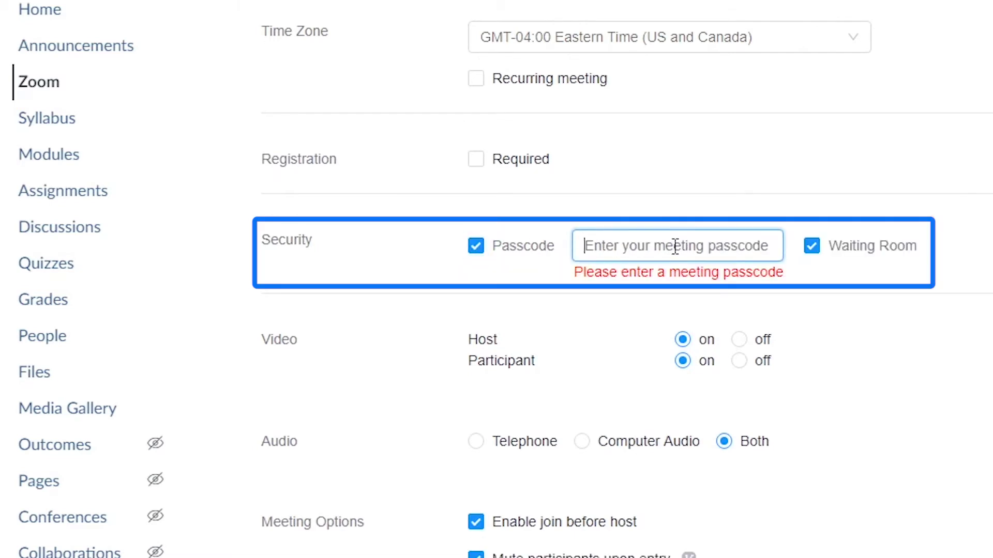
text(12)
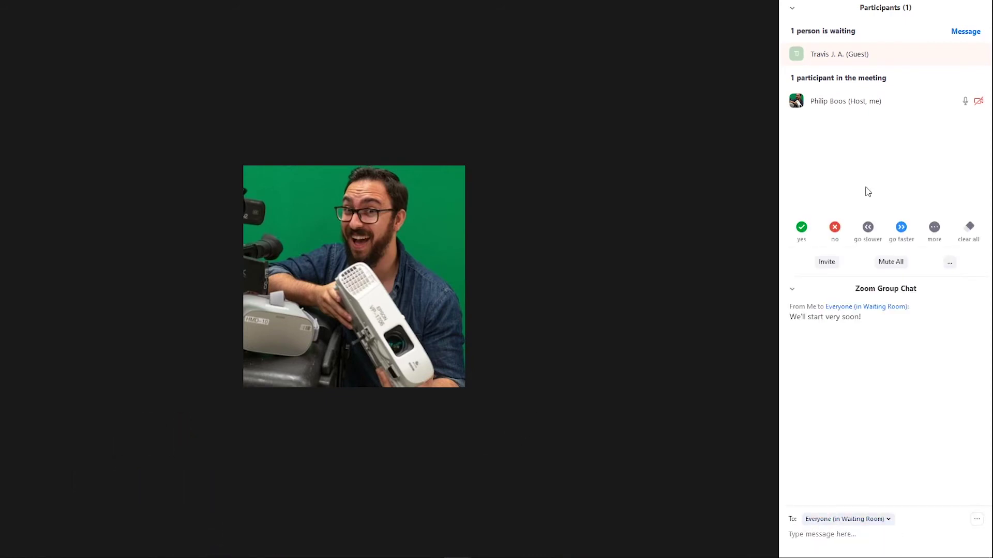
Admit the waiting guest, then reopen Participants and show the guest's More actions
mouse_move(924, 58)
click(924, 55)
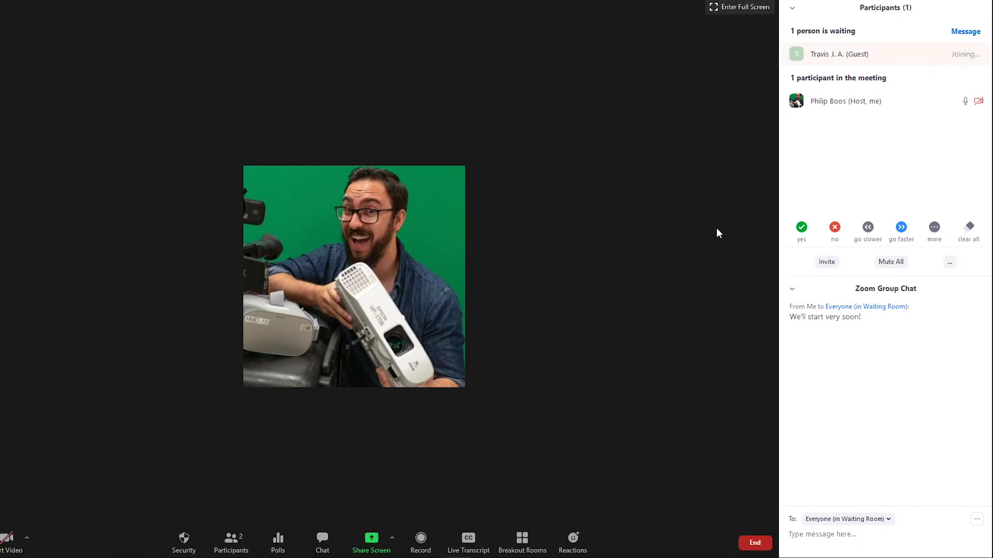
key(alt+u)
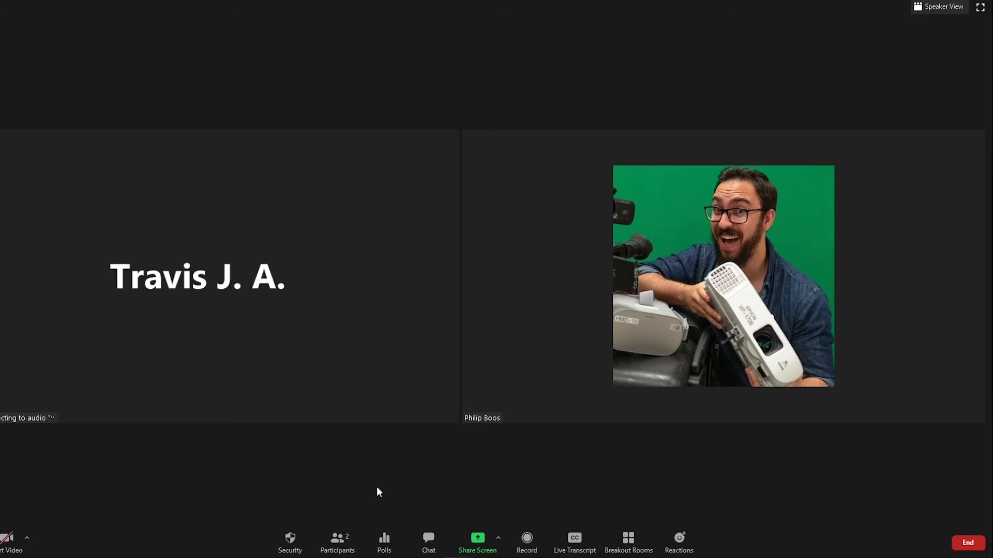
click(337, 540)
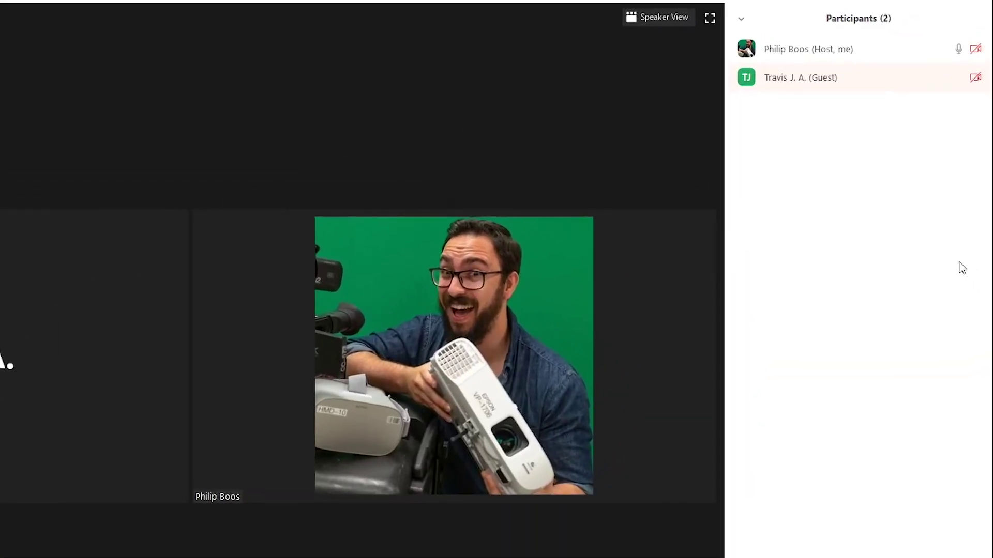
click(979, 81)
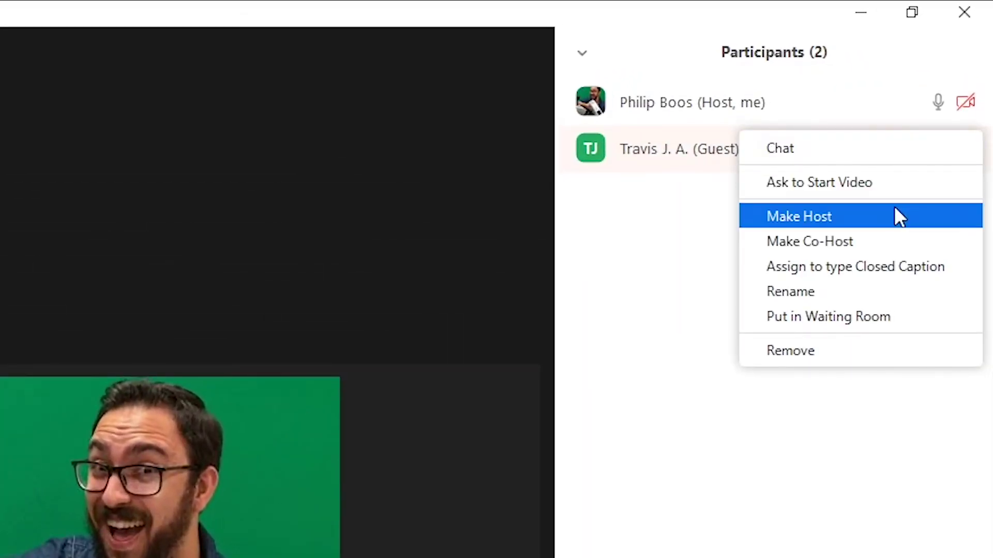
Send the guest back to waiting, set passcode 123456, disable join before host, keep Waiting Room
click(874, 318)
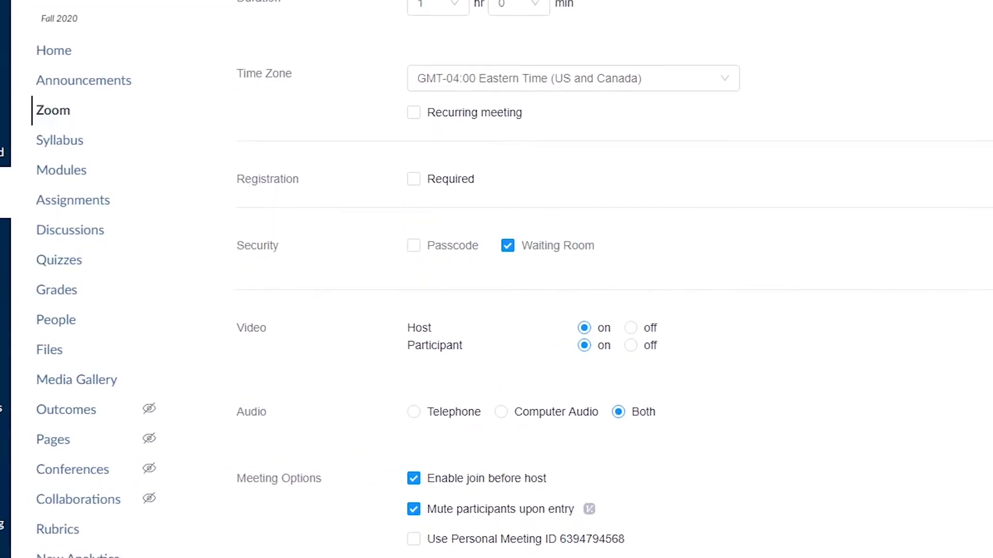
click(414, 245)
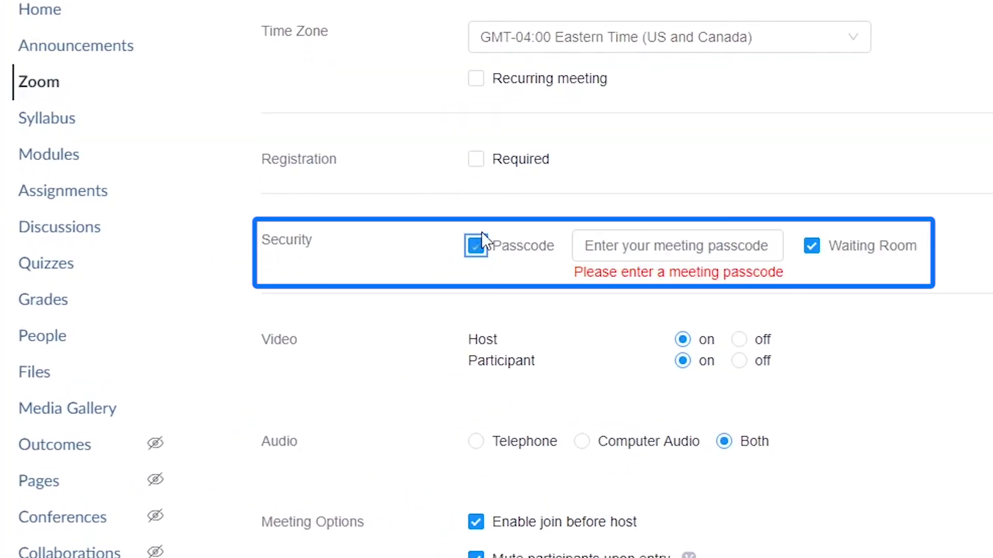
click(675, 248)
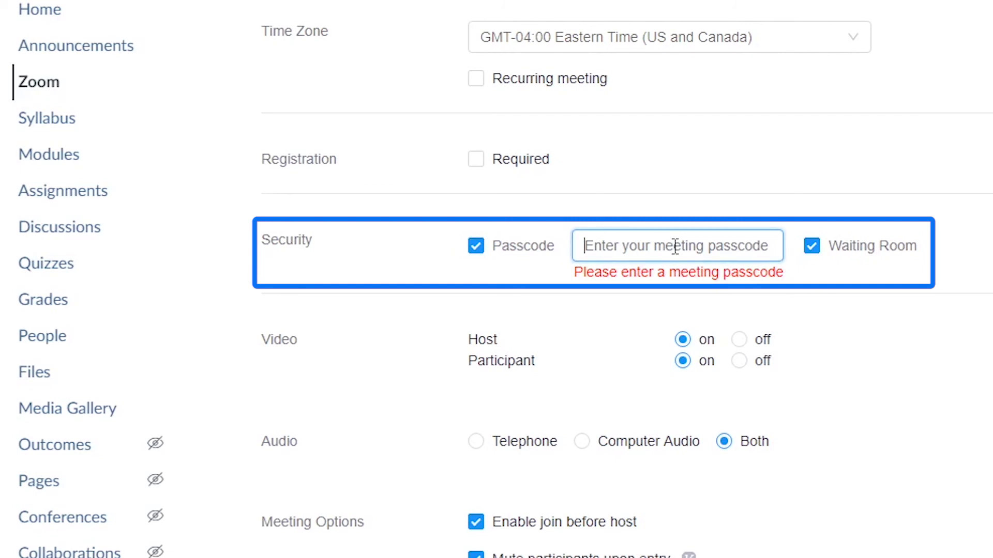
text(1234)
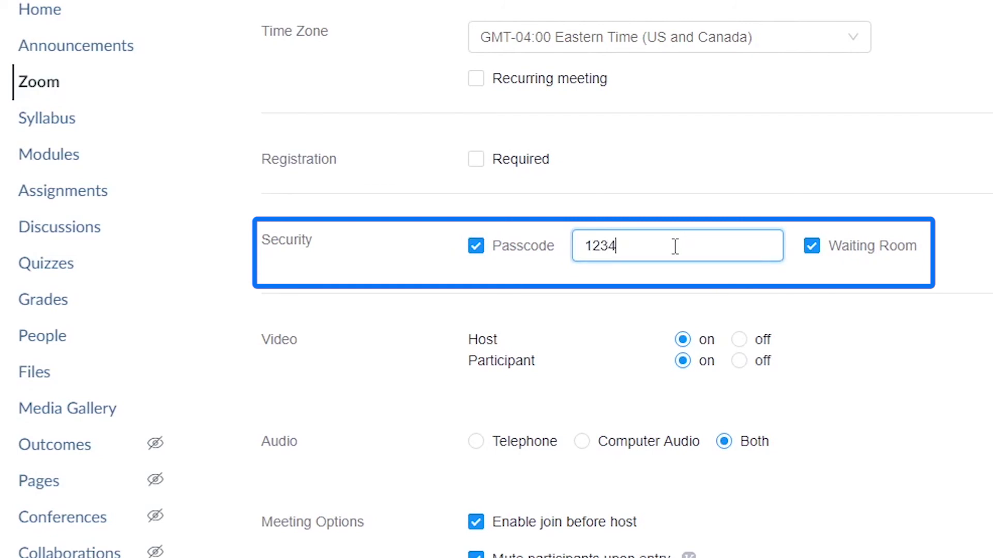
text(56)
click(476, 522)
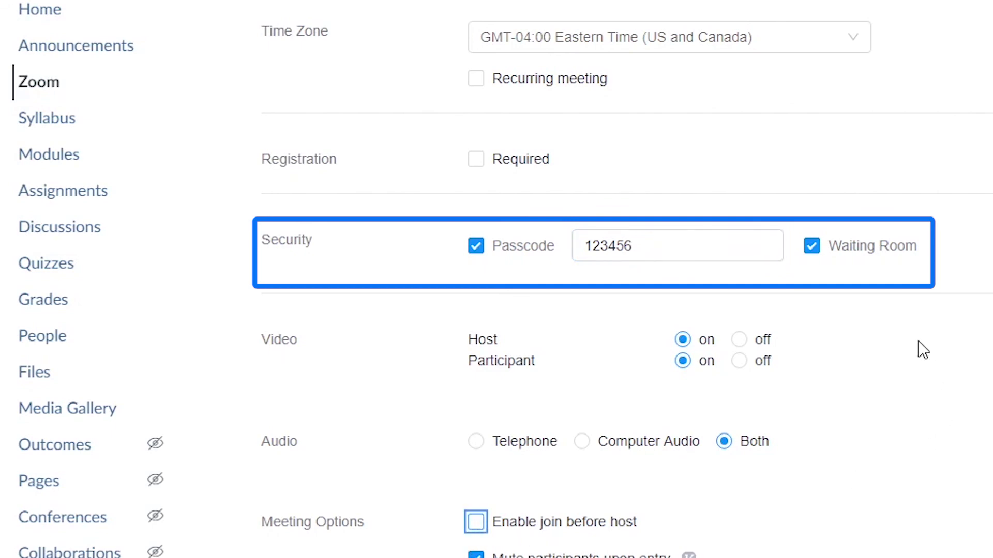
click(816, 256)
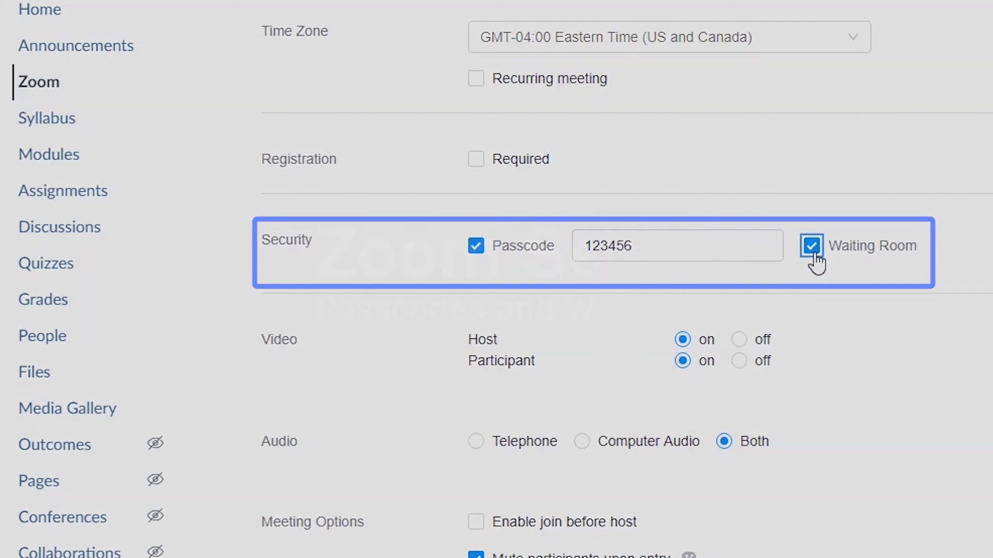